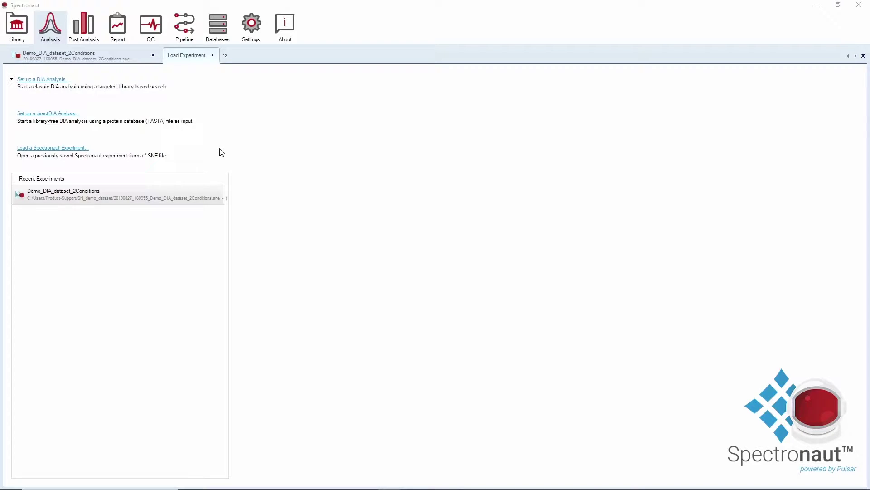
pyautogui.click(253, 32)
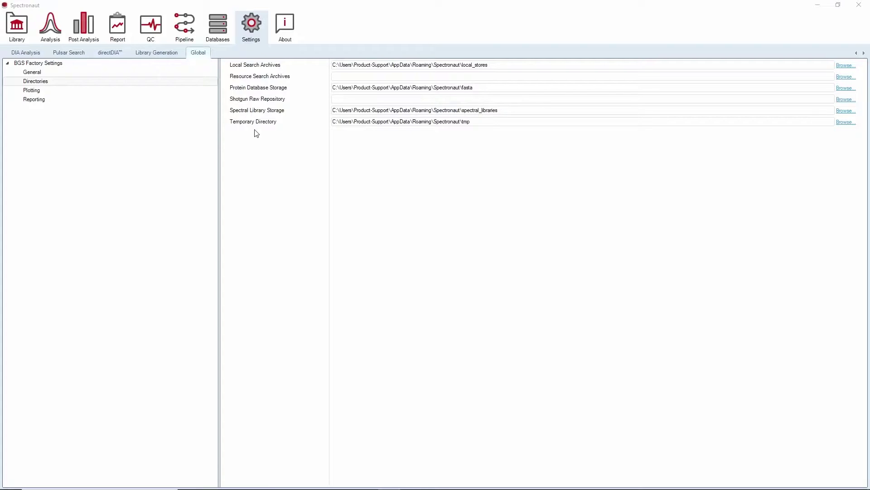
# In the online protein database repository, show the Download option for uniprot_sprot_2019-01-07_ECOLI_ISOFORMS.
pyautogui.click(220, 32)
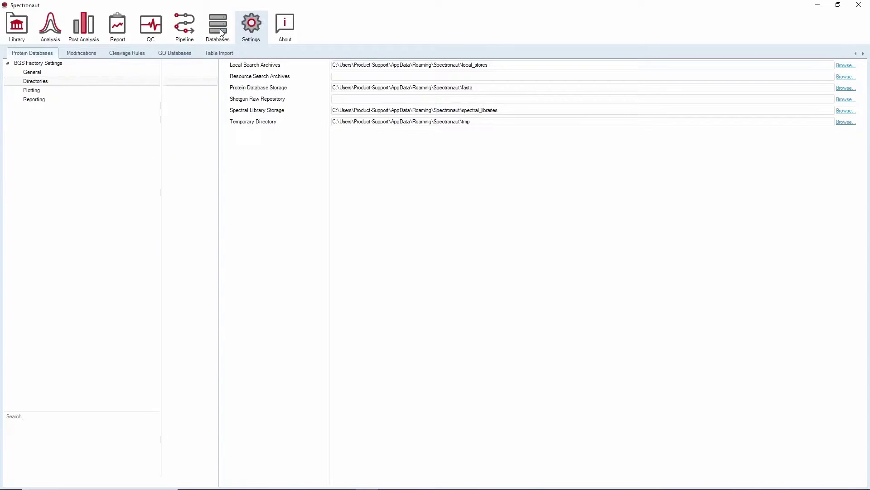
pyautogui.click(110, 70)
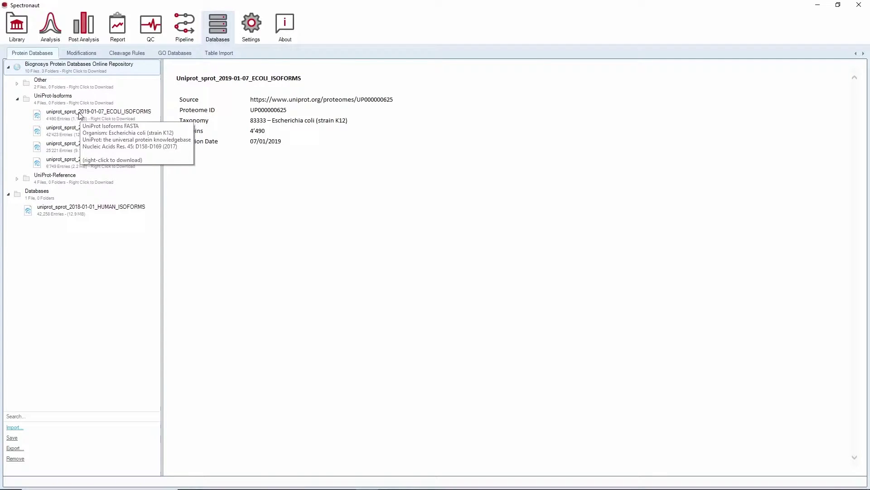
pyautogui.rightClick(79, 116)
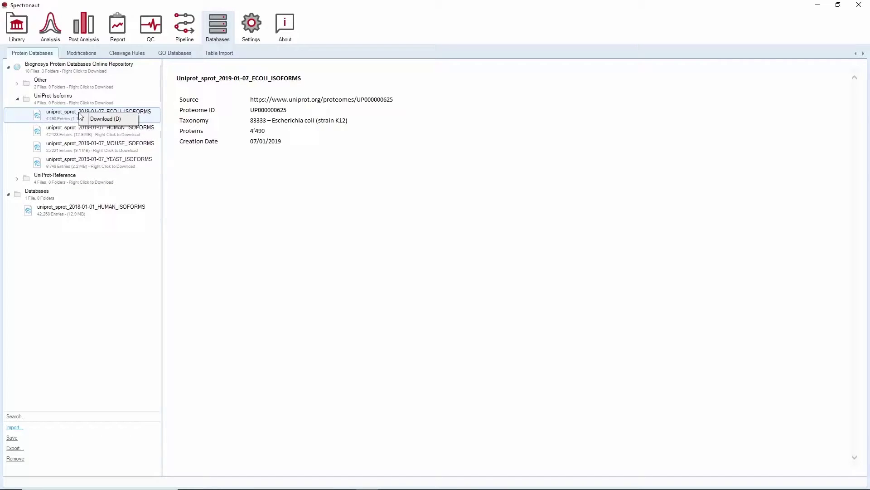
# In GO Databases, show the Download option for Canis lupus familiaris annotations, then dismiss it.
pyautogui.click(163, 55)
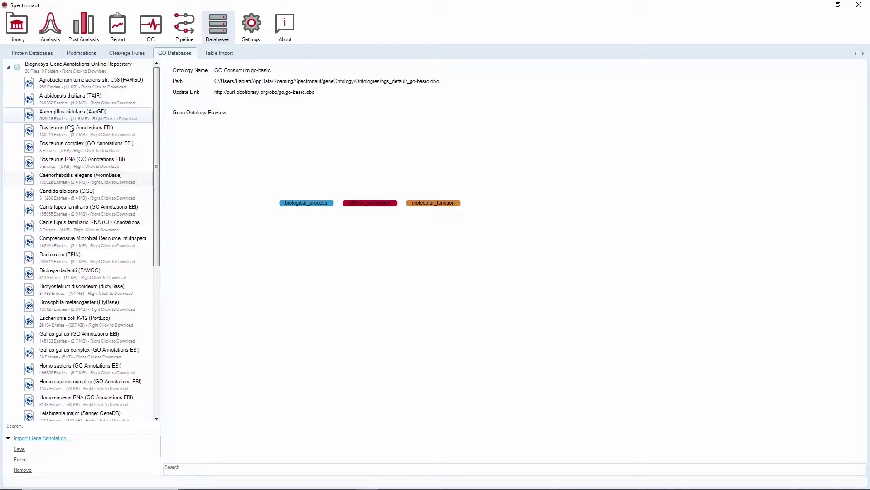
pyautogui.rightClick(66, 209)
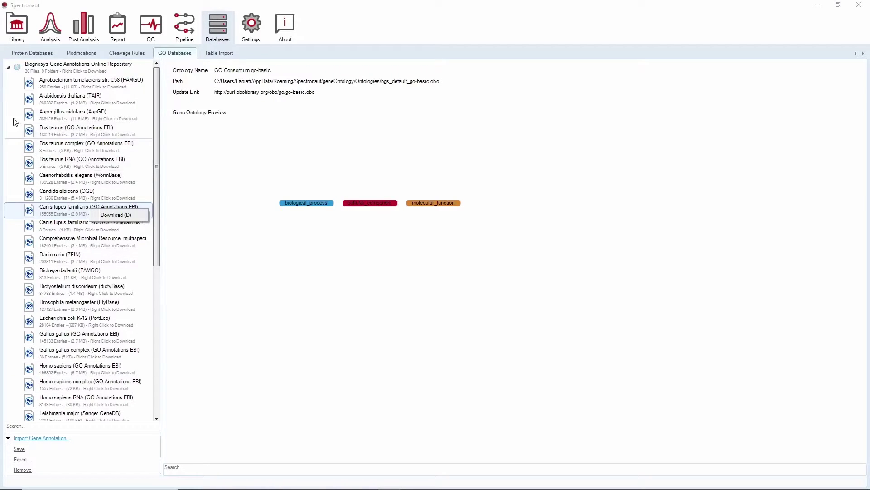
pyautogui.click(26, 36)
# View the 313 Liver DDA Fractionated (40min) library and preview, then close, the Pulsar library-generation setup.
pyautogui.click(26, 36)
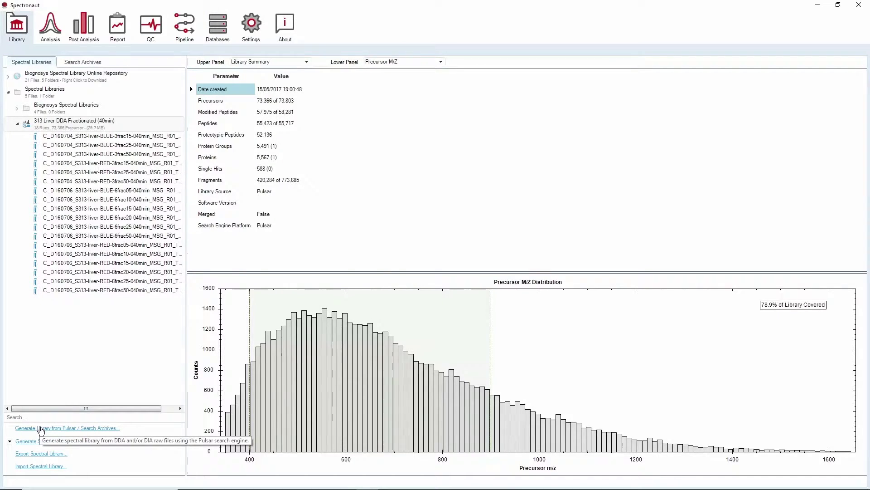
pyautogui.click(41, 428)
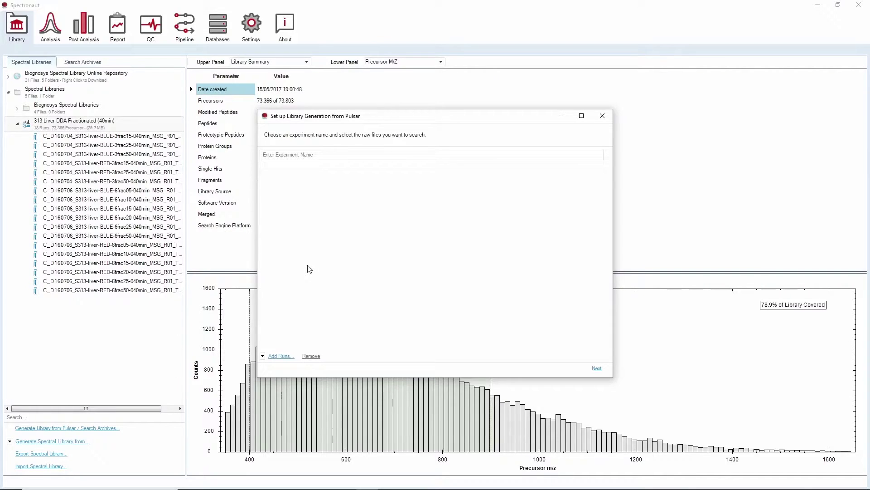
pyautogui.click(602, 116)
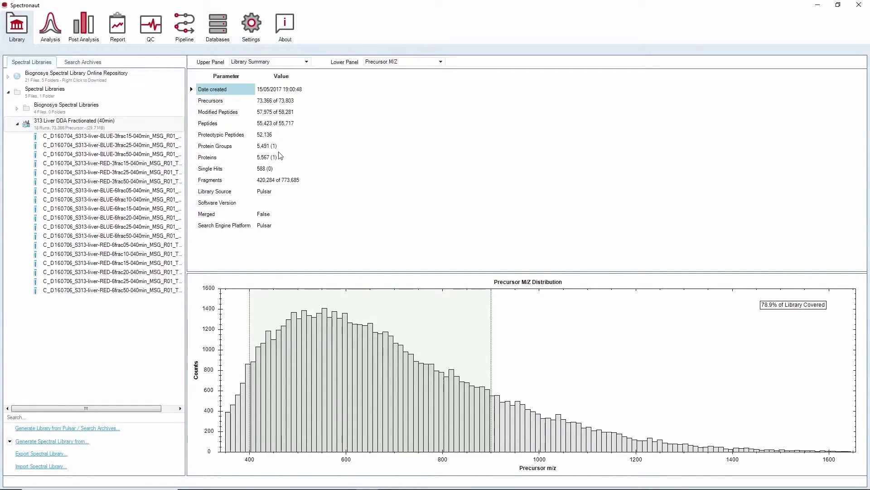
# Switch the lower panel chart to the Peptide Modification Overview.
pyautogui.moveTo(290, 153)
pyautogui.click(440, 62)
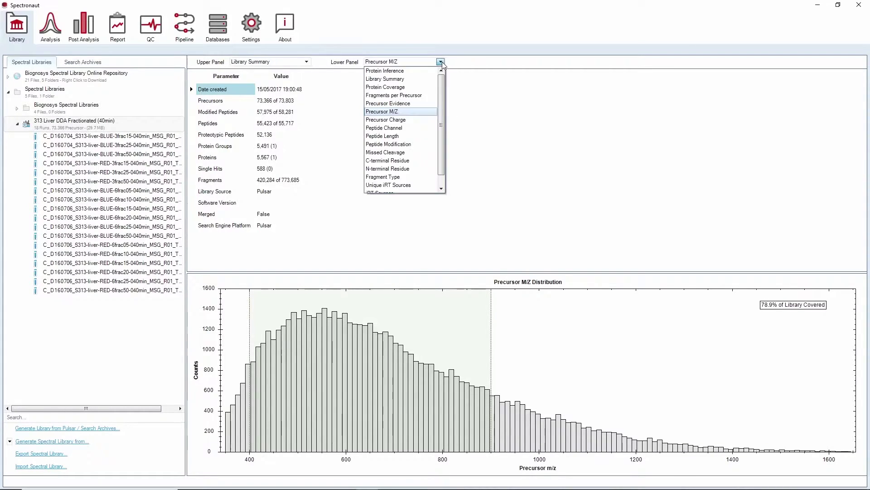
pyautogui.click(408, 144)
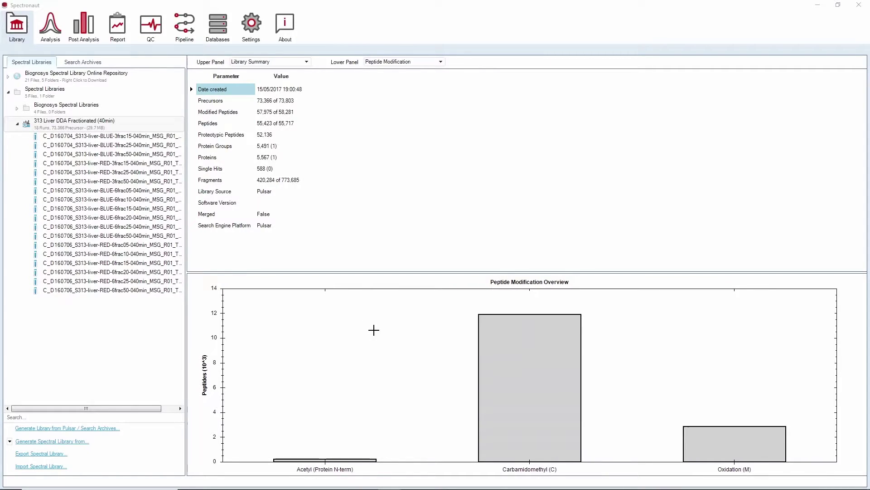
# Load all six liver run files into the DIA analysis setup.
pyautogui.click(51, 25)
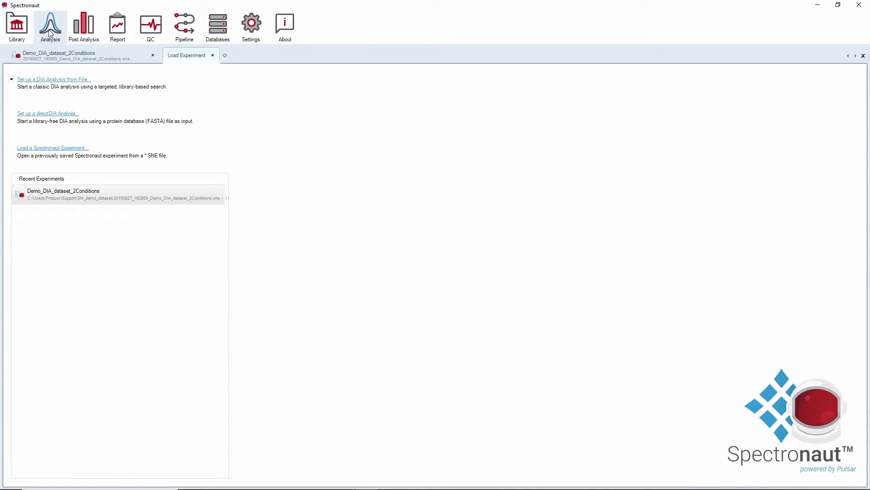
pyautogui.moveTo(49, 79)
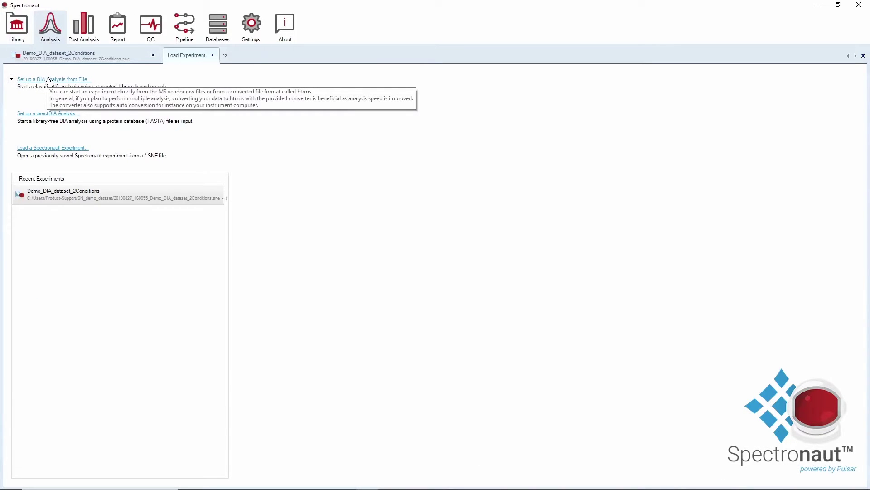
pyautogui.moveTo(52, 115)
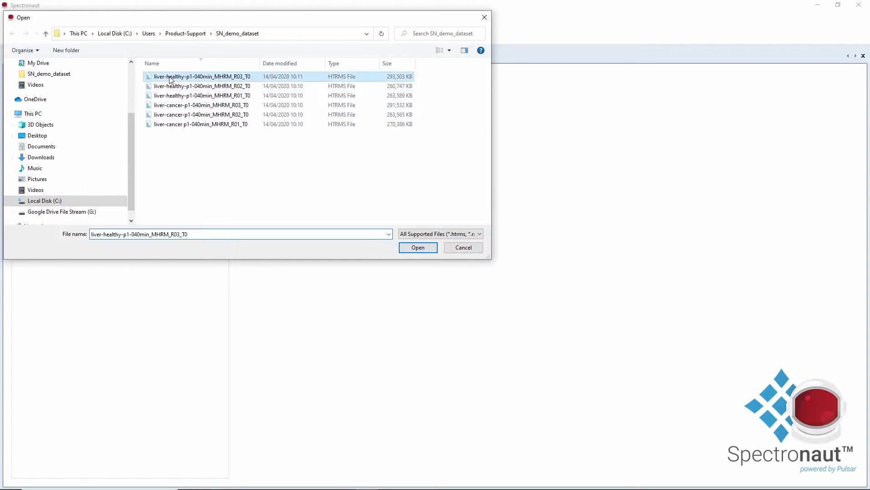
pyautogui.keyDown('ctrl'); pyautogui.click(177, 125); pyautogui.keyUp('ctrl')
pyautogui.keyDown('shift'); pyautogui.click(177, 126); pyautogui.keyUp('shift')
pyautogui.press('Return')
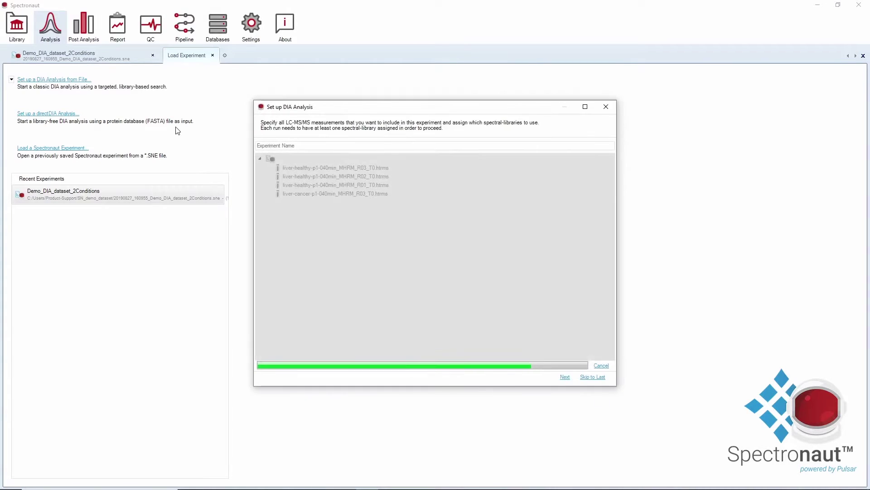
# Assign the 313 Liver DDA Fractionated (40min) library to the six runs and continue.
pyautogui.click(345, 365)
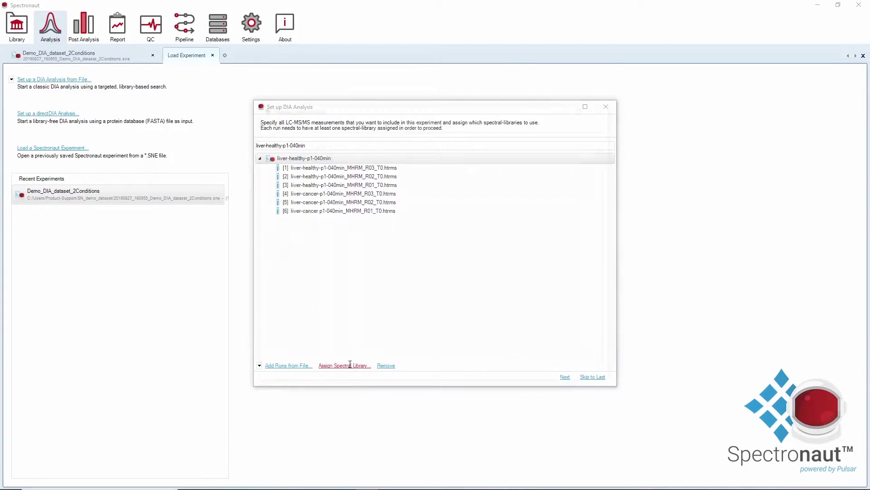
pyautogui.click(319, 144)
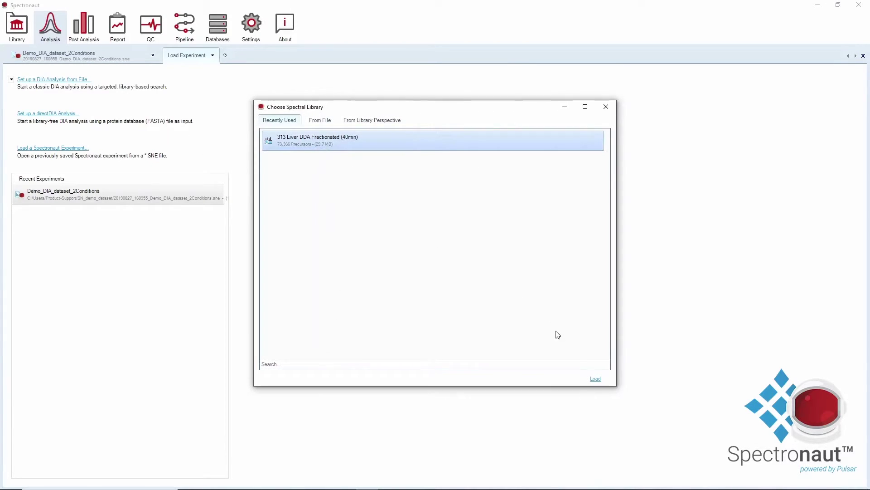
pyautogui.click(592, 380)
pyautogui.click(565, 378)
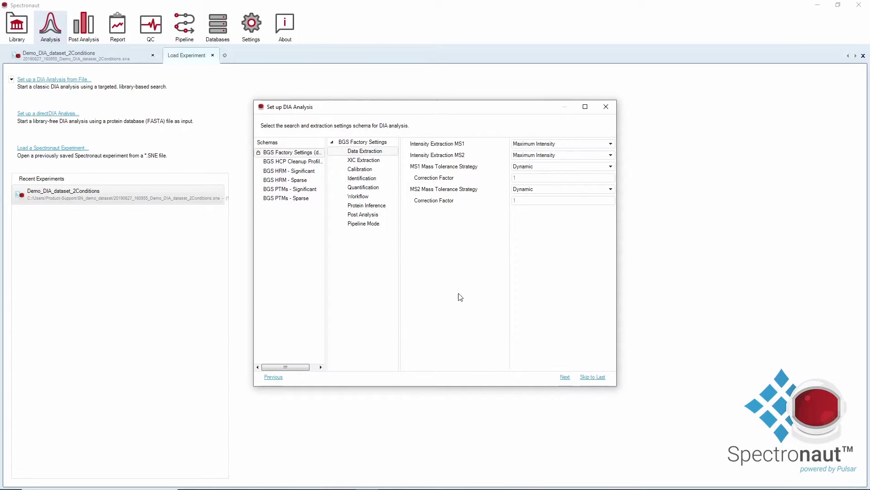
# Import the ConditionSetup file for Cancer/Healthy grouping, then skip to the experiment summary.
pyautogui.click(565, 377)
pyautogui.click(565, 377)
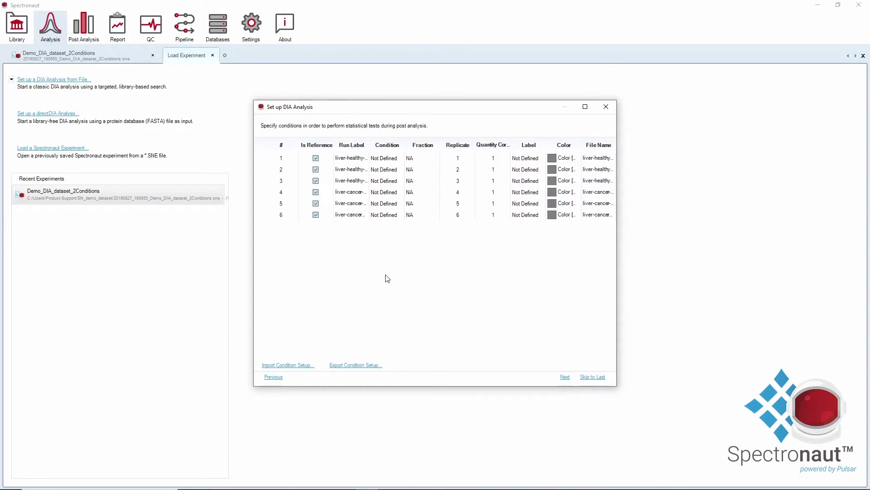
pyautogui.click(299, 365)
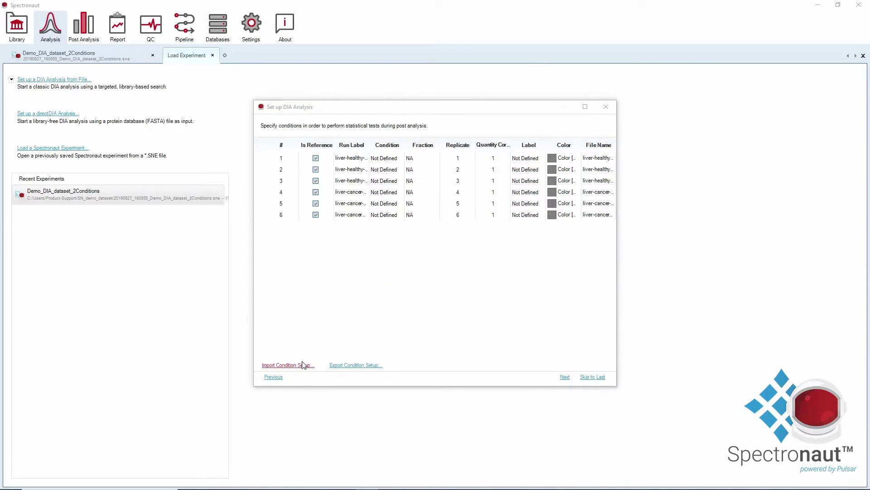
pyautogui.click(225, 131)
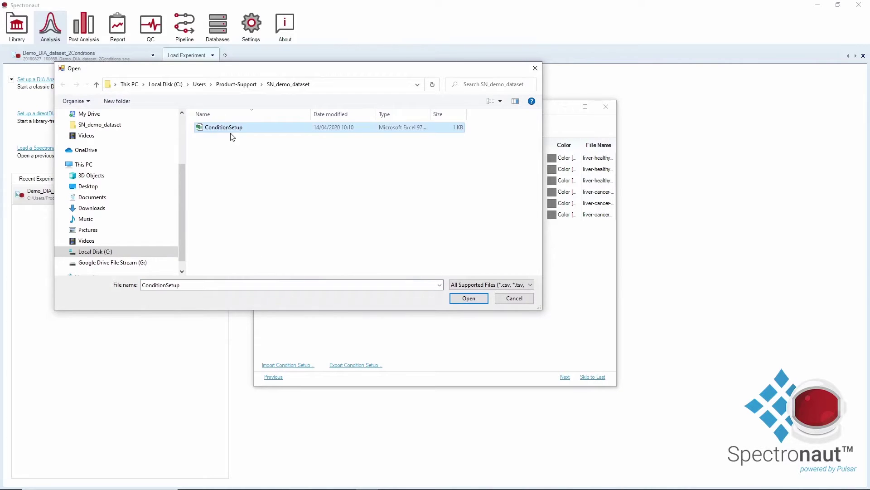
pyautogui.click(461, 302)
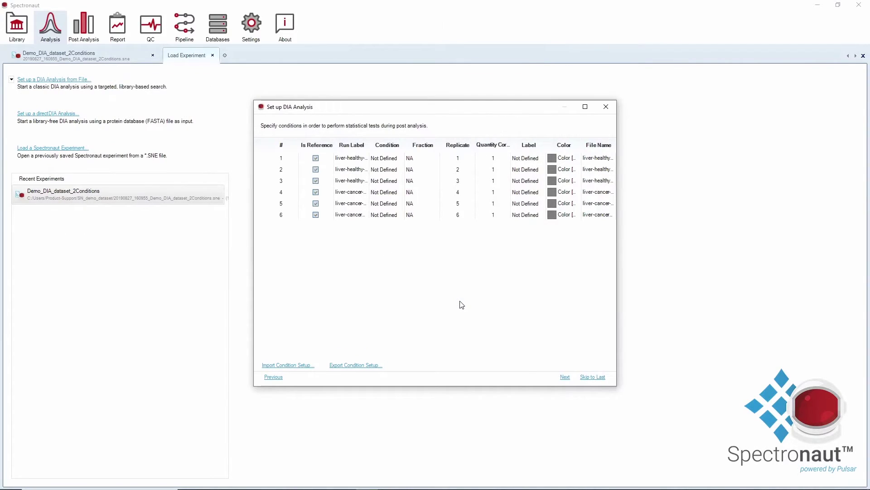
pyautogui.click(582, 358)
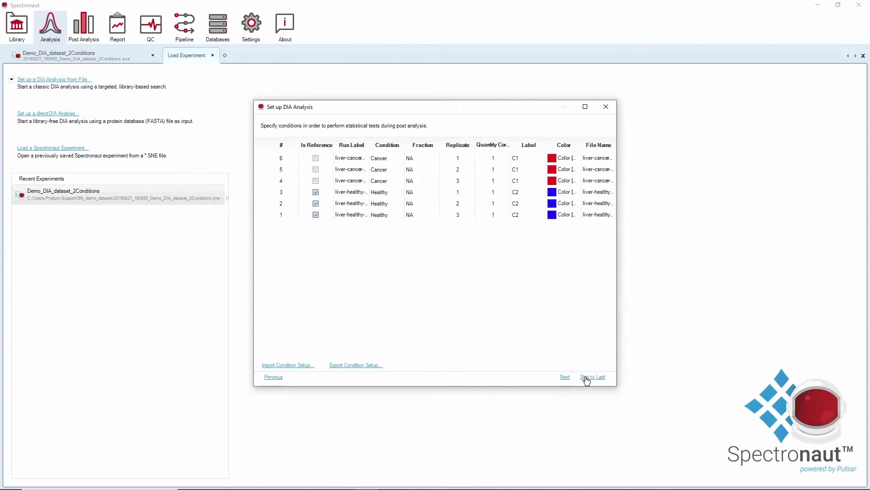
pyautogui.click(586, 378)
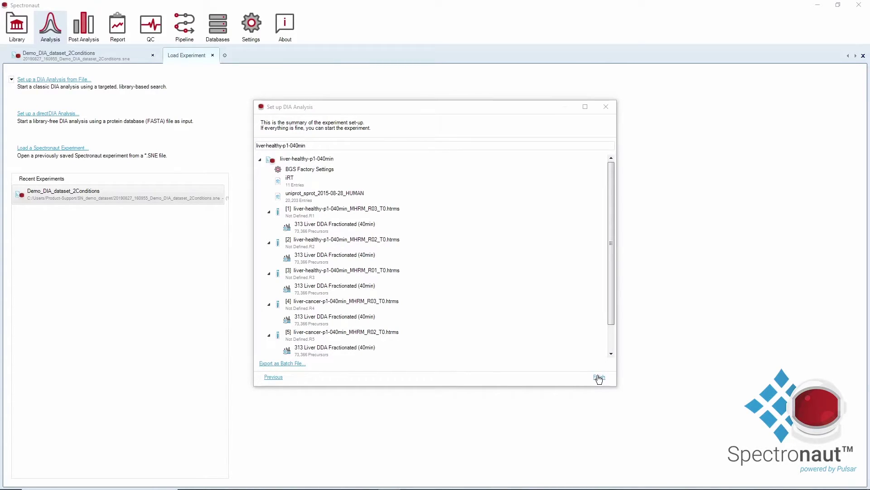
# Close the setup wizard and show Demo_DIA_dataset_2Conditions, opening its tab context menu.
pyautogui.click(606, 107)
pyautogui.click(93, 58)
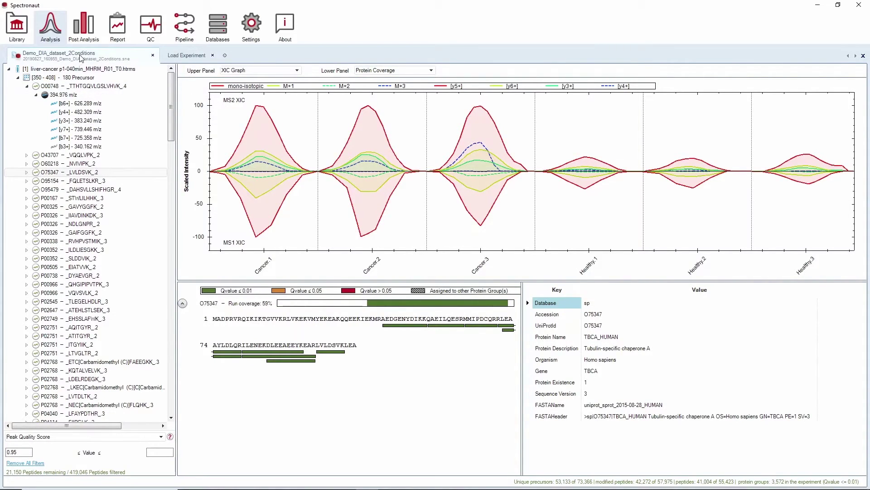
pyautogui.rightClick(81, 58)
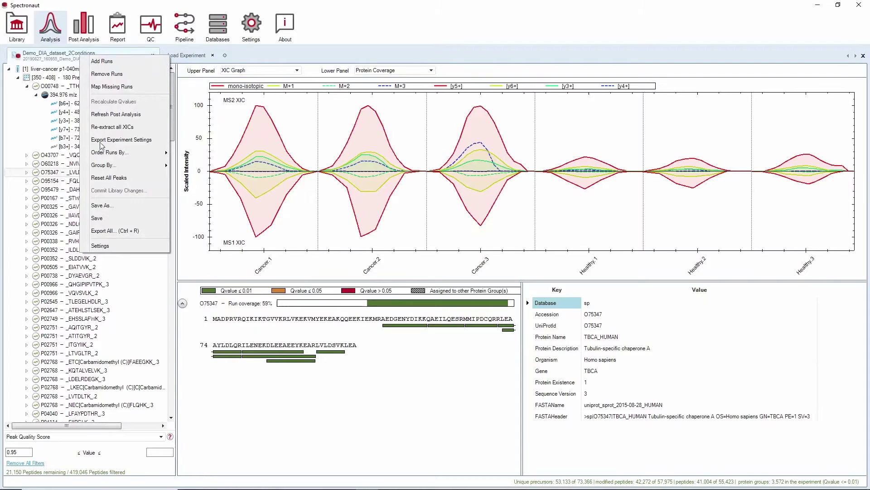
pyautogui.moveTo(108, 167)
# Review Data Completeness, CVs Below X and Candidates results, then preview the BGS Factory Report.
pyautogui.click(279, 337)
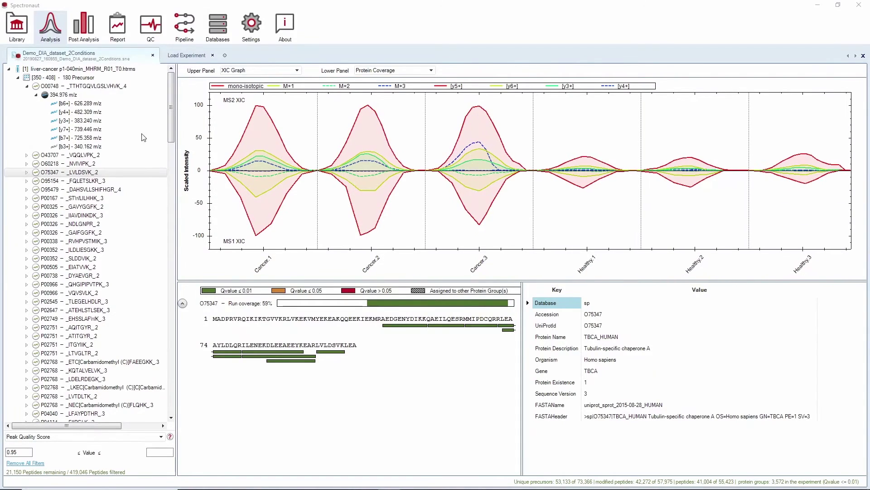
pyautogui.click(84, 25)
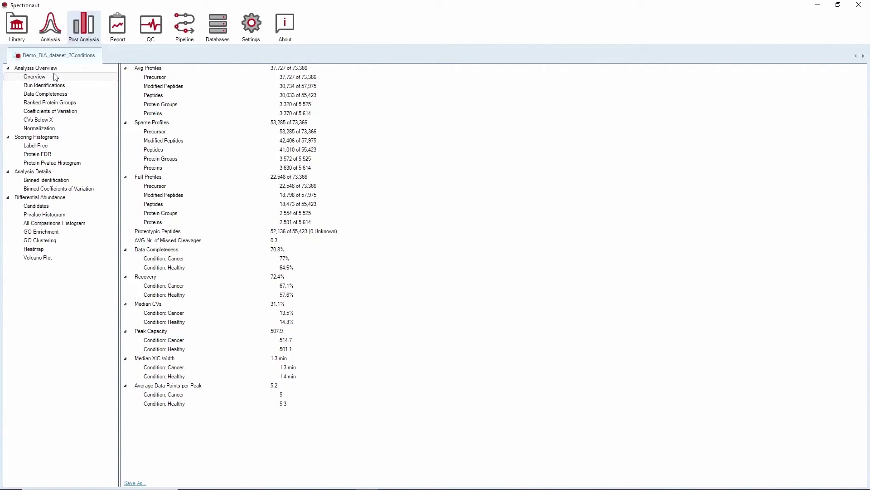
pyautogui.click(45, 94)
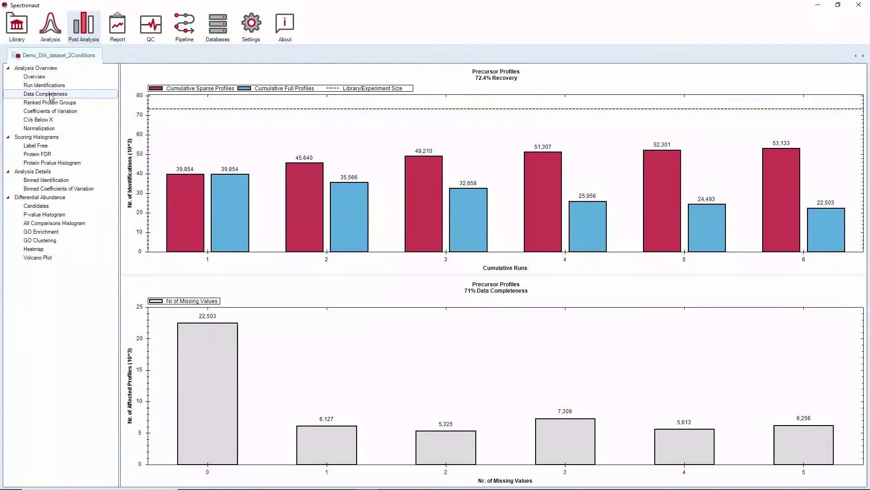
pyautogui.click(44, 121)
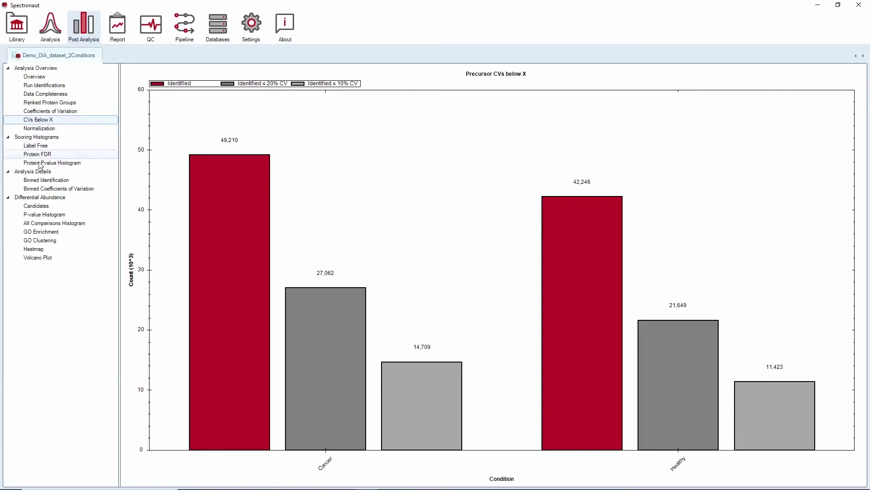
pyautogui.click(37, 206)
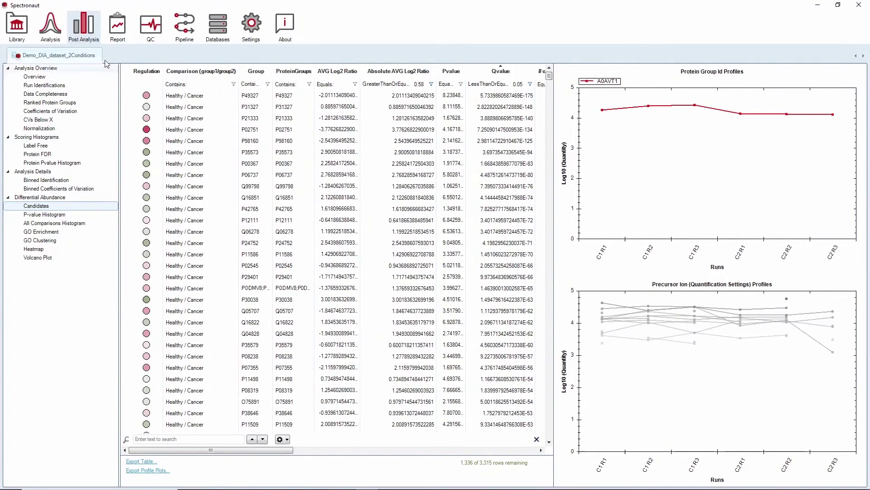
pyautogui.click(117, 28)
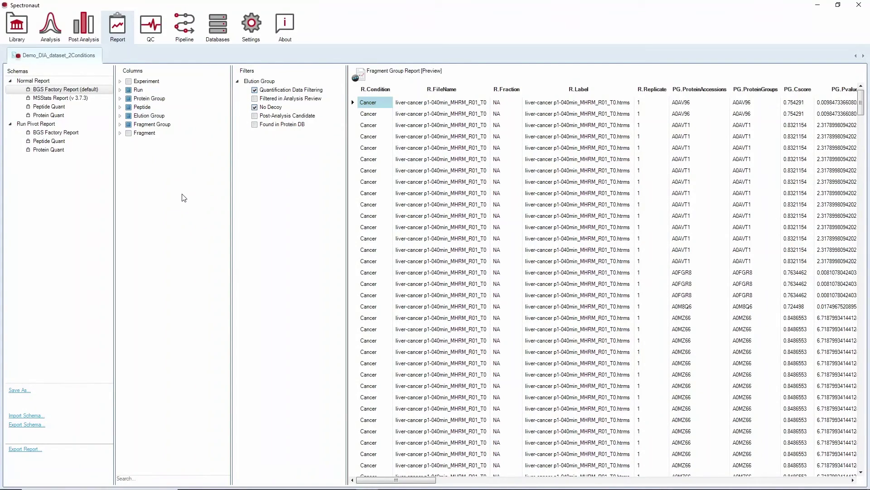
# Show the About page for Spectronaut 13.12.200217.43655 (Laika) Enterprise.
pyautogui.click(278, 31)
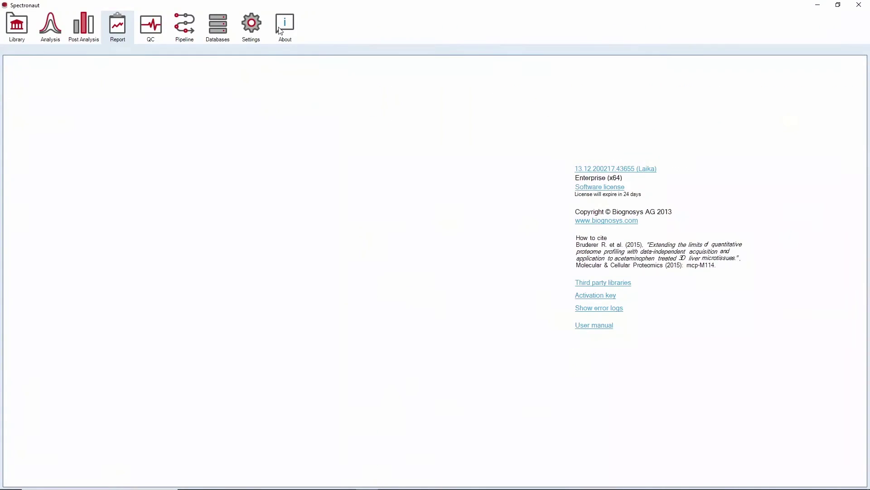